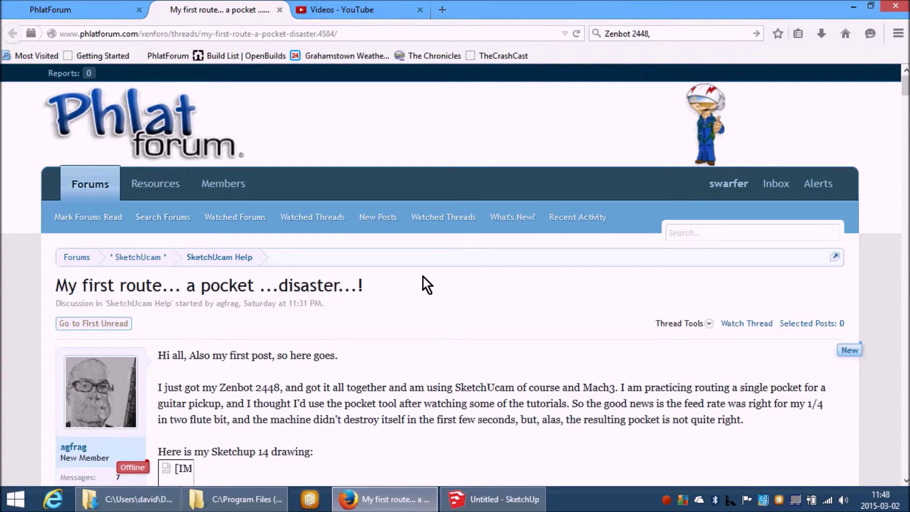
Scroll past the drawing, G-code screenshot and pocket photo to post #5 with TravelTapper 2.skp attached.
scroll(419, 279, "down", 3)
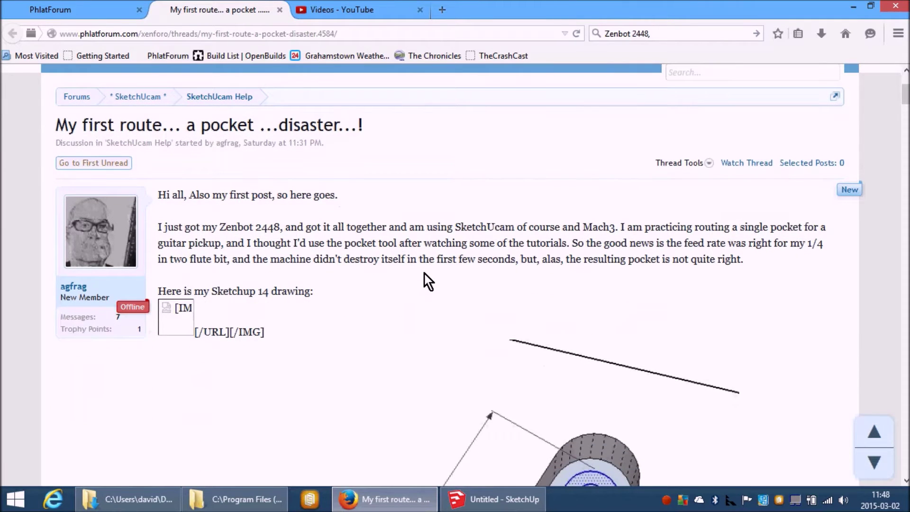
scroll(424, 274, "down", 3)
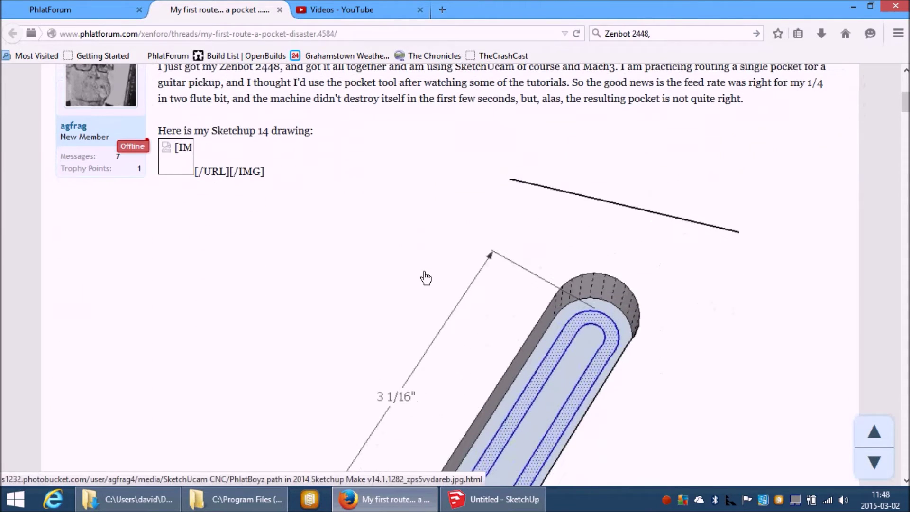
scroll(425, 278, "down", 3)
scroll(426, 278, "down", 2)
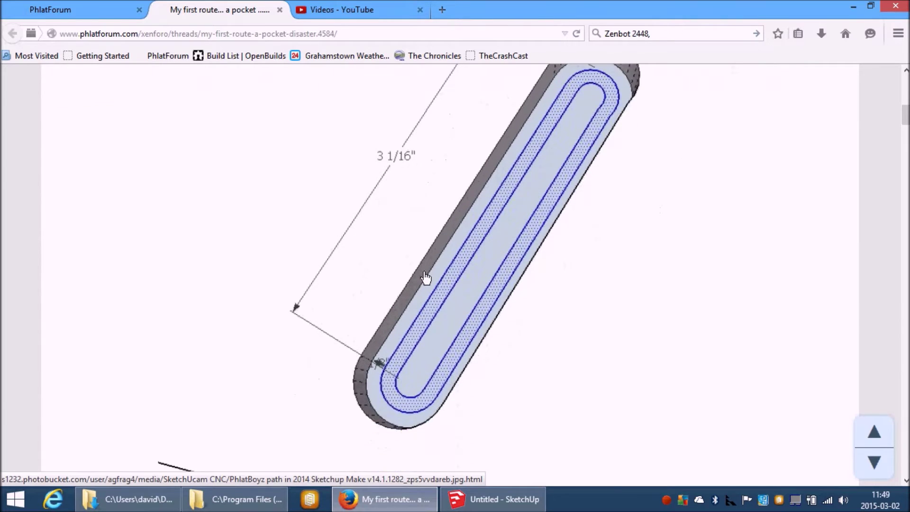
scroll(425, 278, "down", 9)
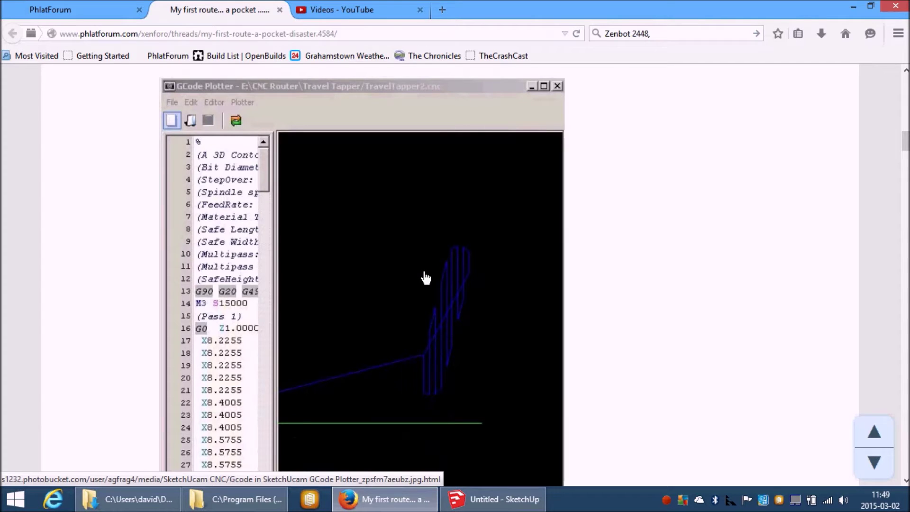
scroll(426, 278, "down", 2)
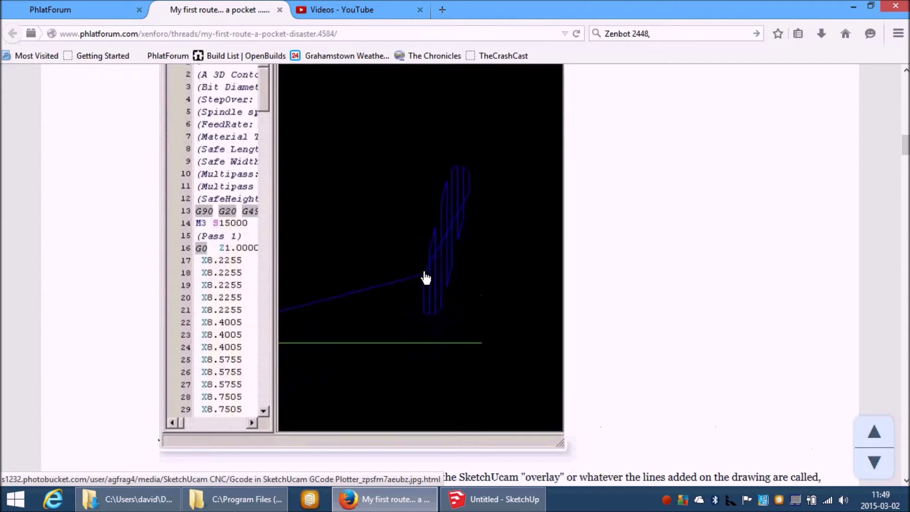
scroll(426, 278, "down", 7)
scroll(426, 278, "up", 2)
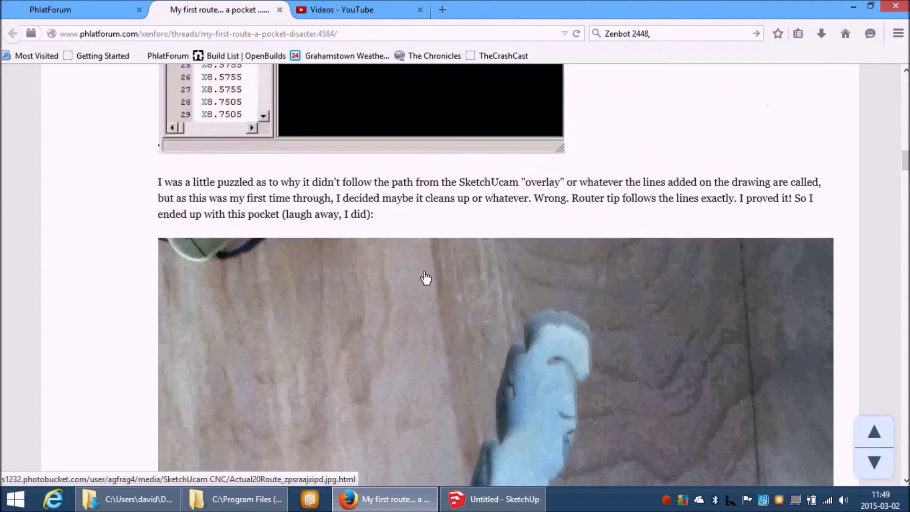
scroll(426, 278, "up", 5)
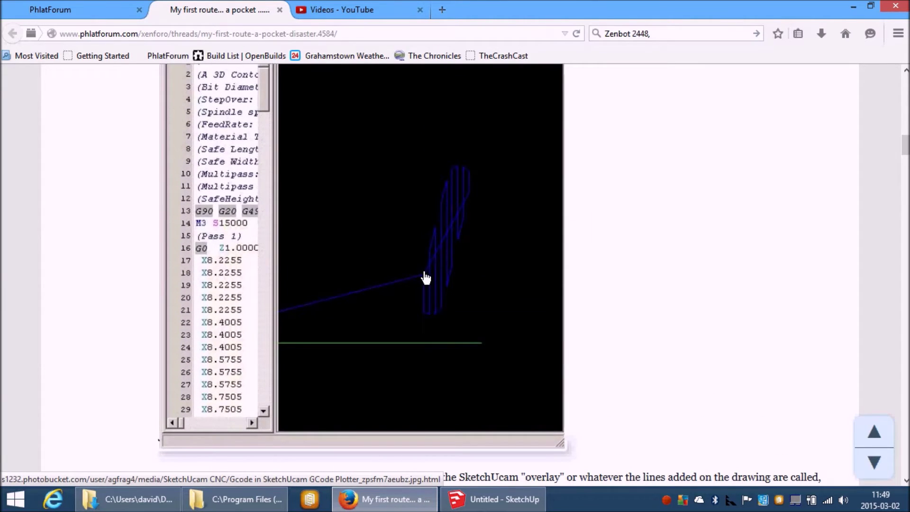
scroll(426, 278, "down", 7)
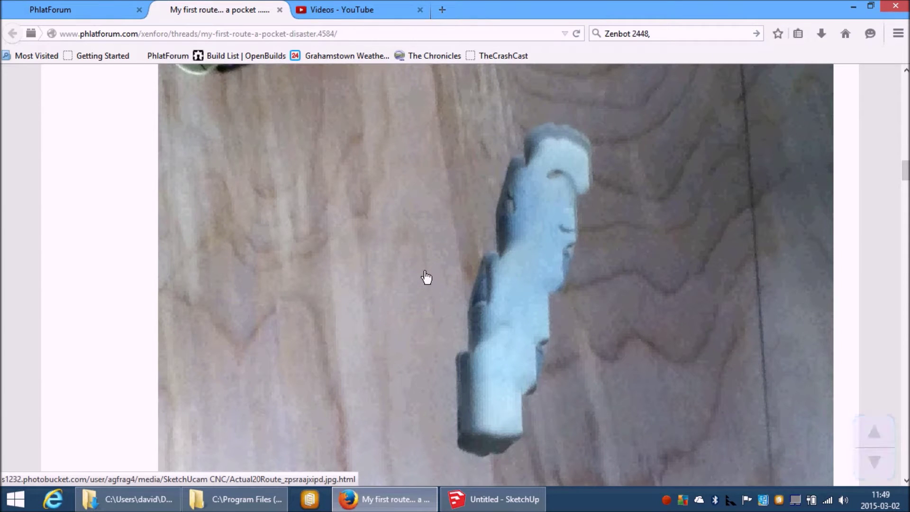
scroll(426, 278, "down", 8)
scroll(426, 277, "down", 10)
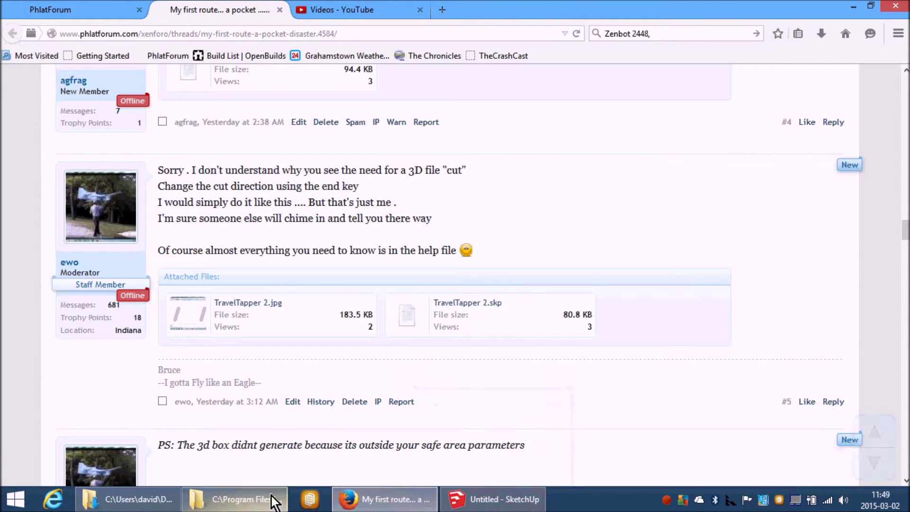
Open TravelTapper.skp from the Downloads folder and get past SketchUp's welcome screen.
mouse_move(239, 500)
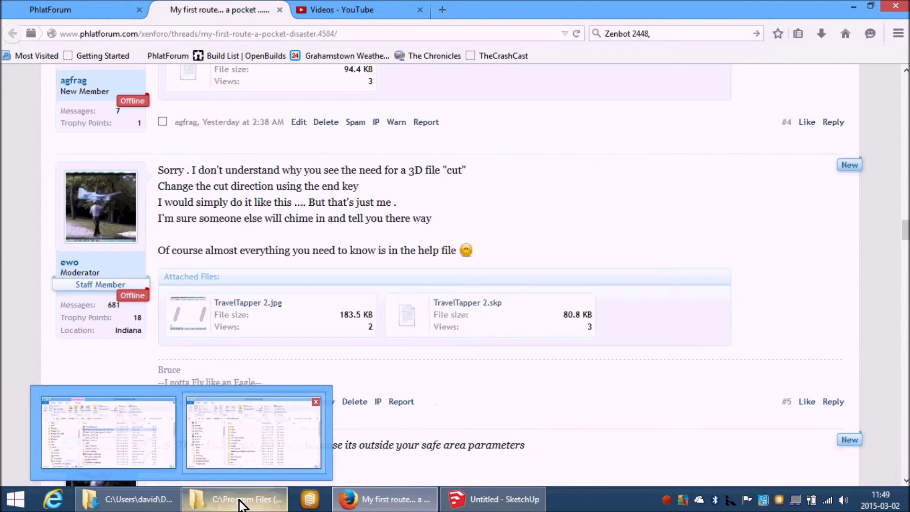
left_click(155, 499)
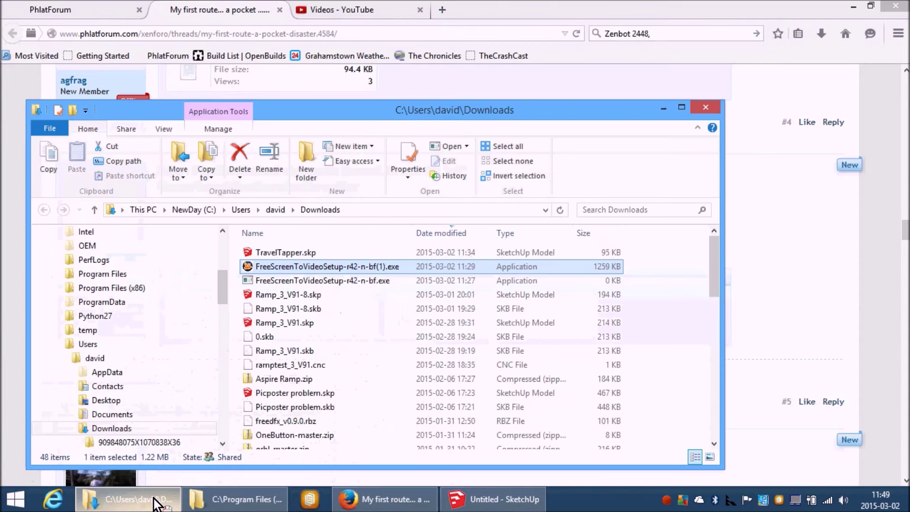
double_click(308, 254)
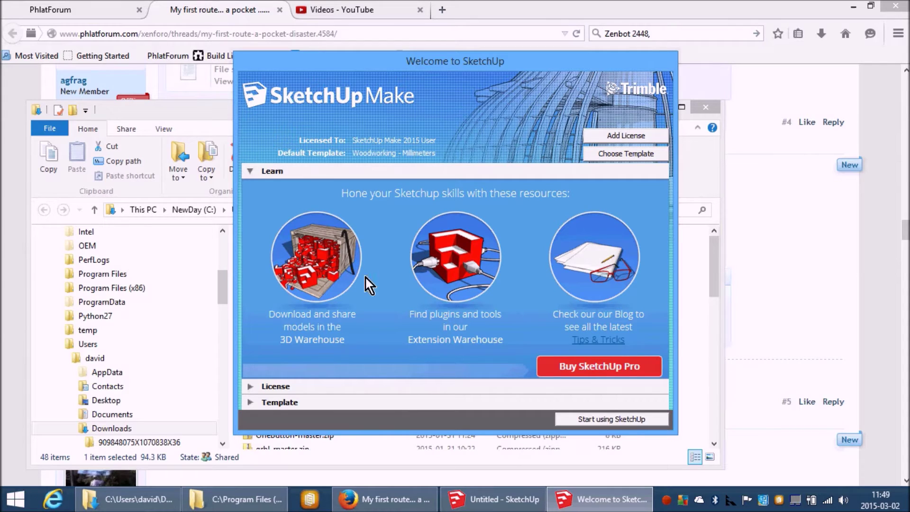
left_click(591, 420)
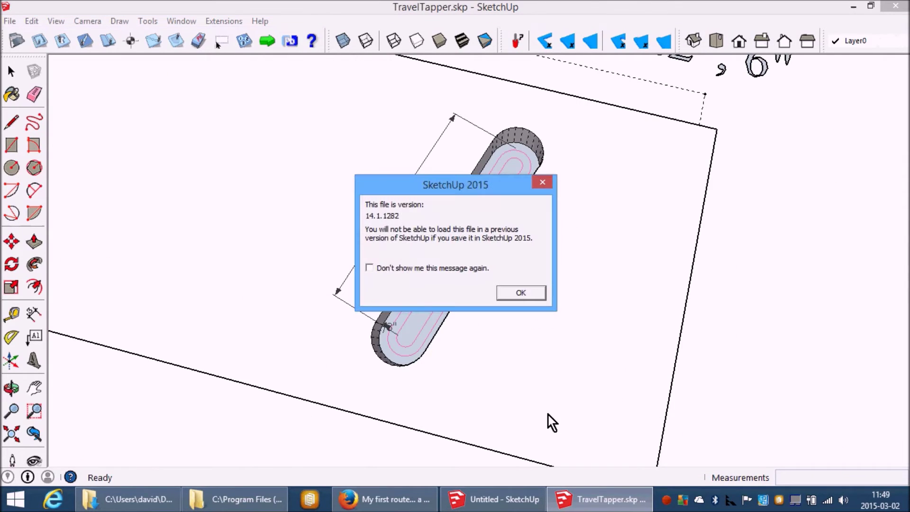
Dismiss the version warning and view the whole slab with its 3 1/16" pocket from above.
left_click(535, 287)
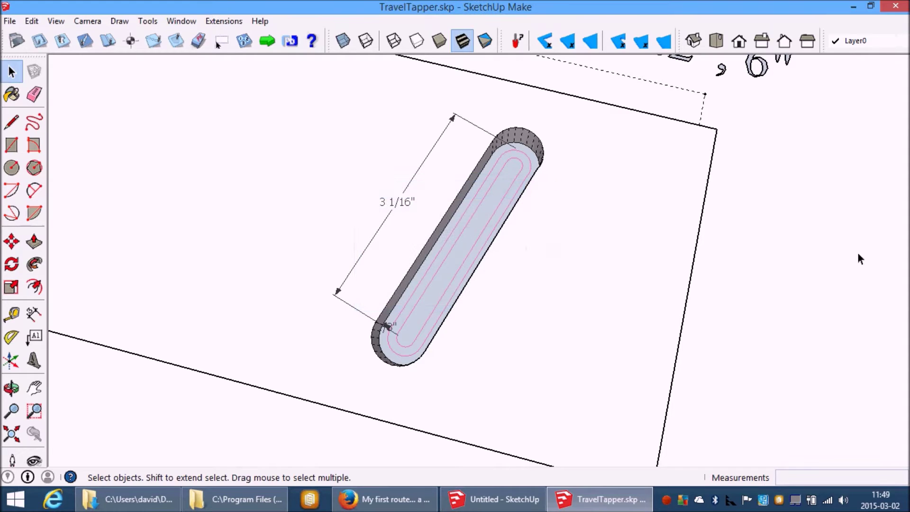
scroll(880, 283, "down", 3)
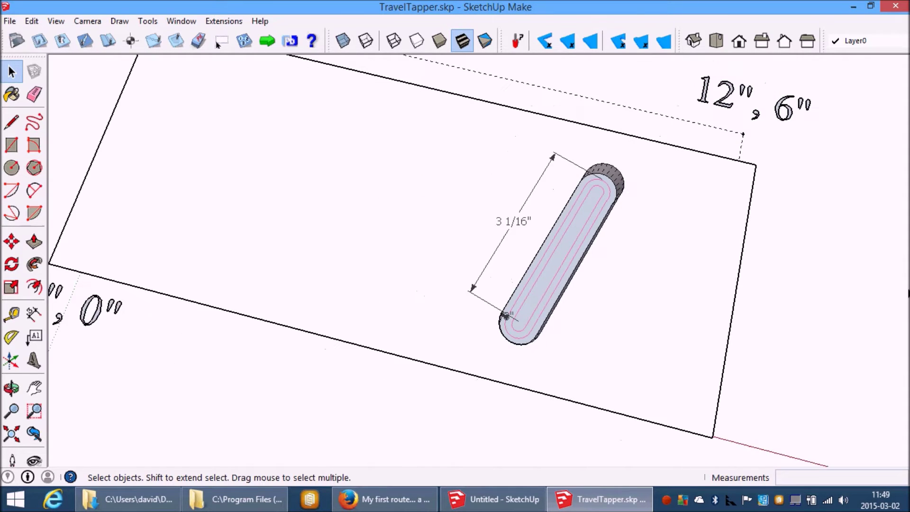
key("o")
left_click_drag(760, 300, 777, 106)
key("space")
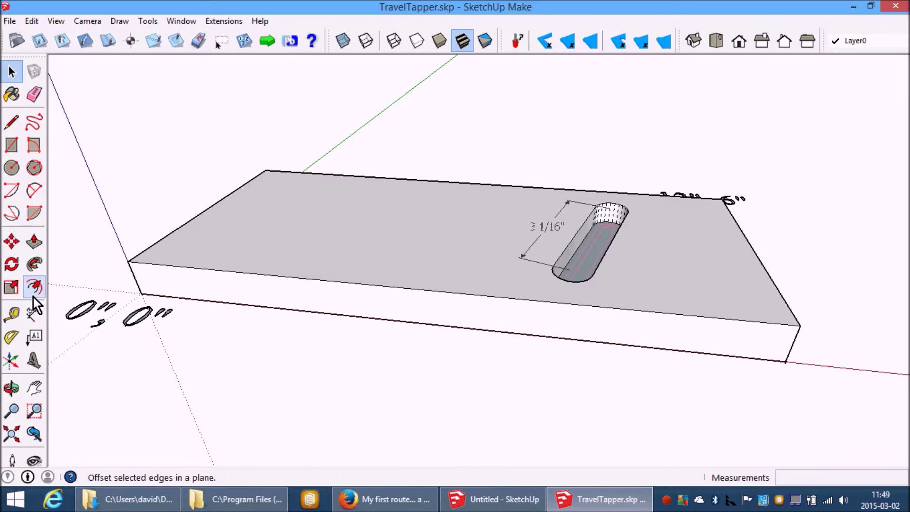
left_click(34, 313)
left_click(144, 292)
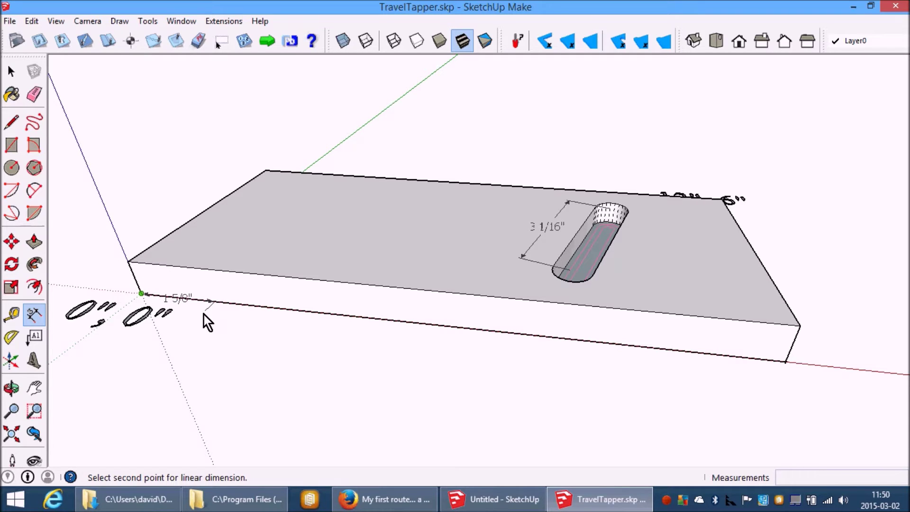
key("Escape")
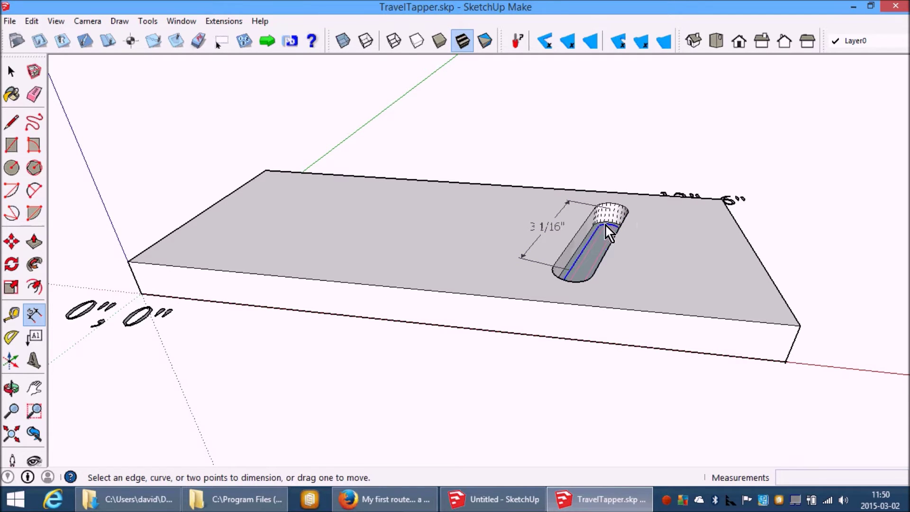
scroll(611, 222, "up", 2)
scroll(620, 226, "up", 2)
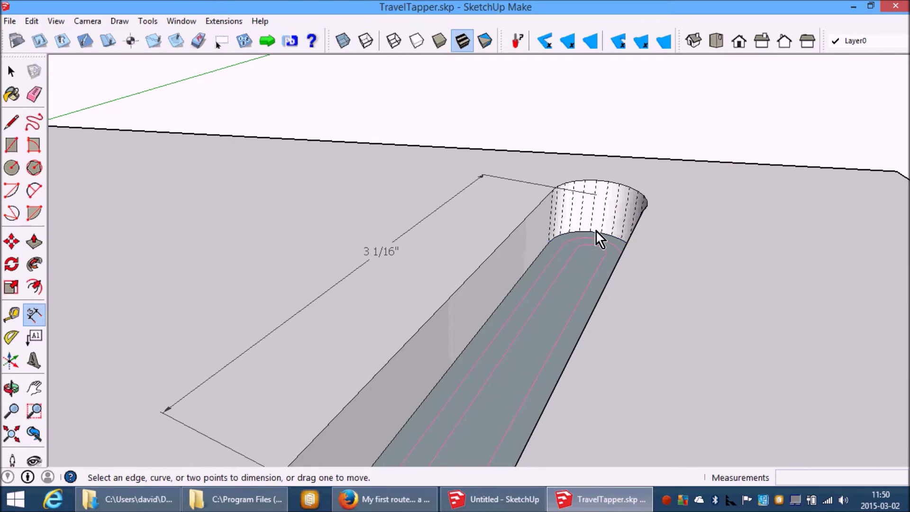
left_click(548, 243)
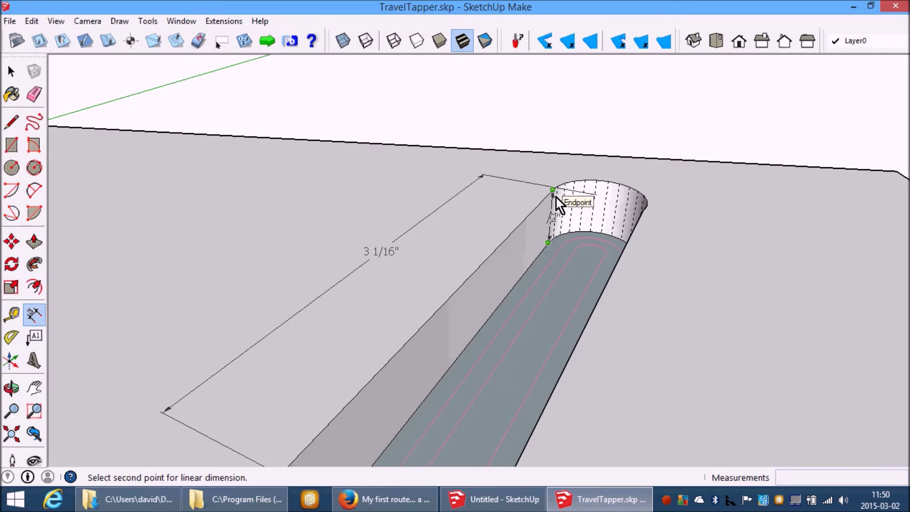
left_click(555, 195)
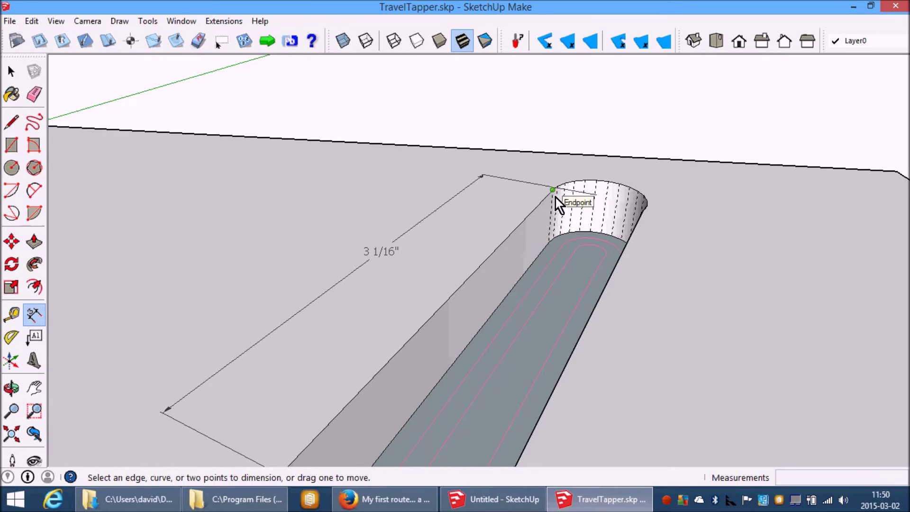
scroll(555, 195, "down", 5)
scroll(648, 180, "down", 3)
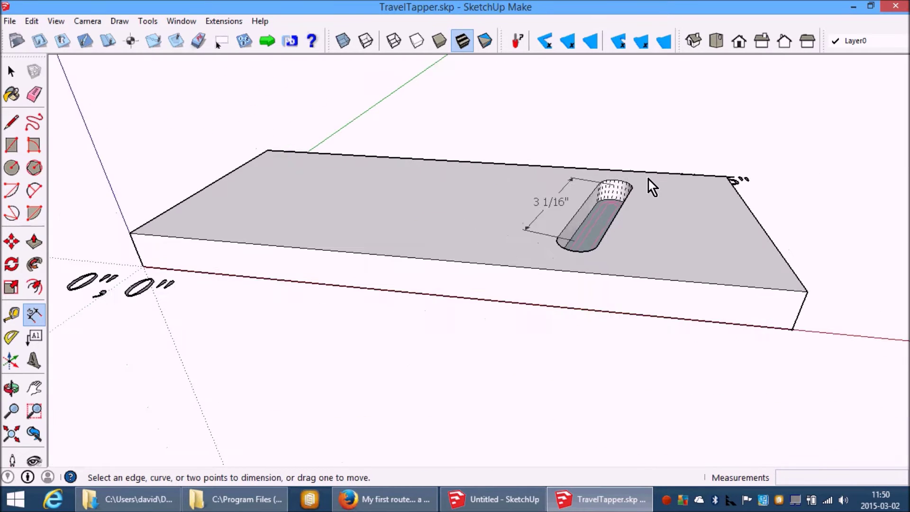
scroll(648, 177, "down", 6)
From a top-down view, select the board's top face and paste a copy of it.
middle_click_drag(586, 199, 581, 411)
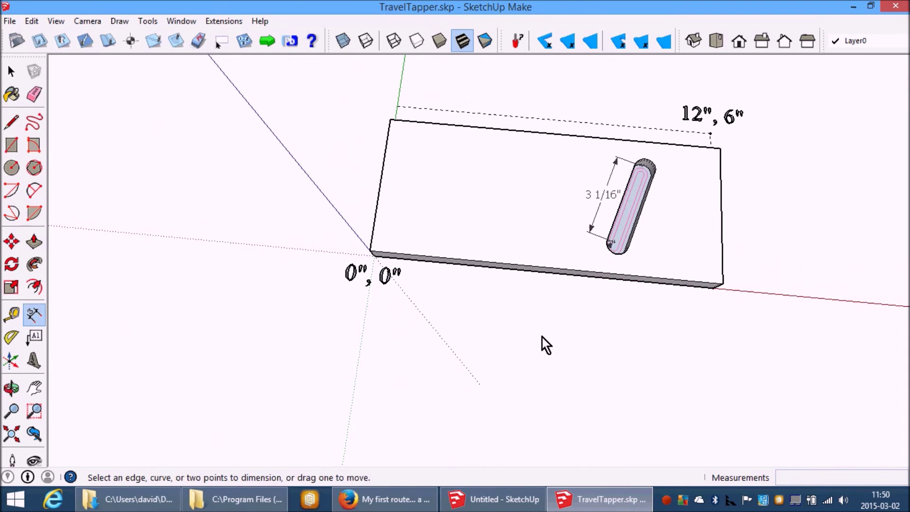
key("space")
left_click(516, 210)
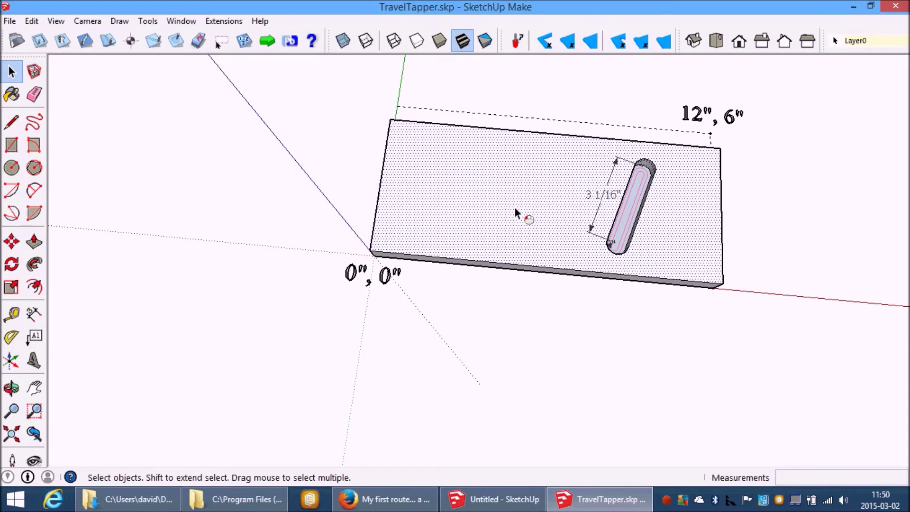
right_click(515, 208)
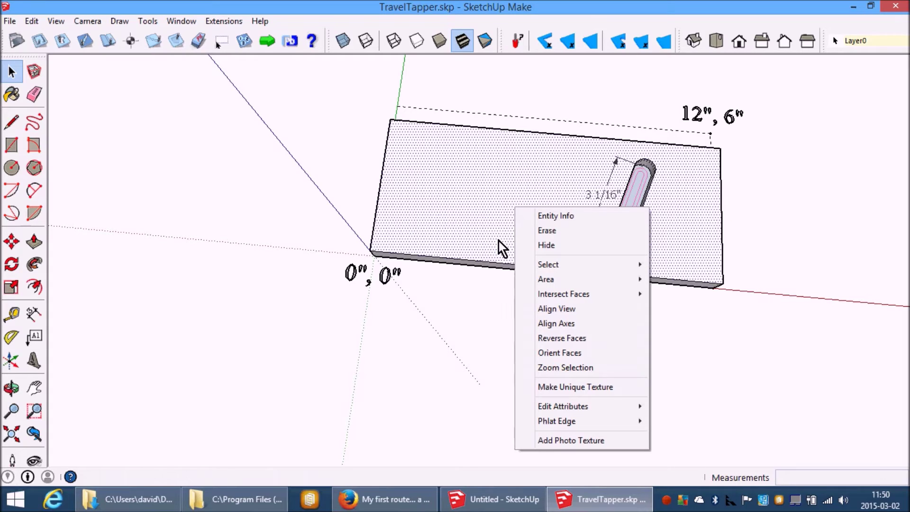
left_click(478, 201)
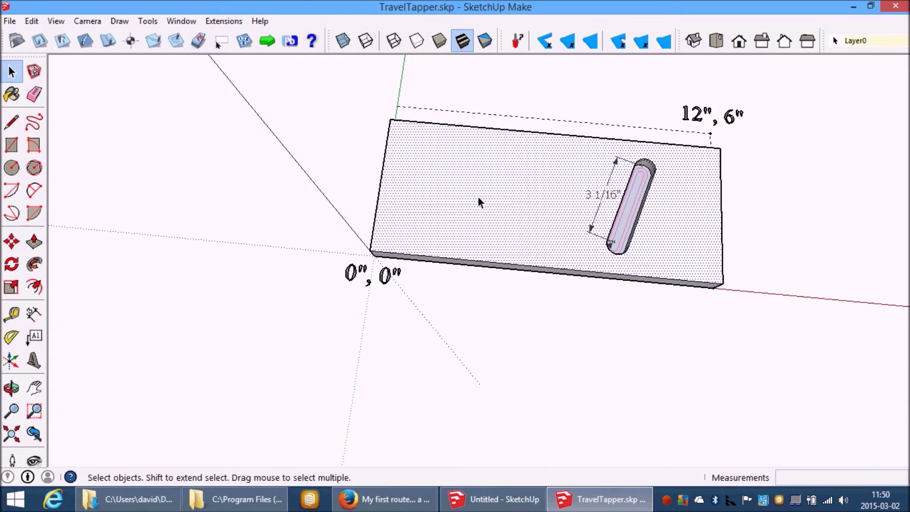
key("ctrl+v")
scroll(218, 305, "down", 1)
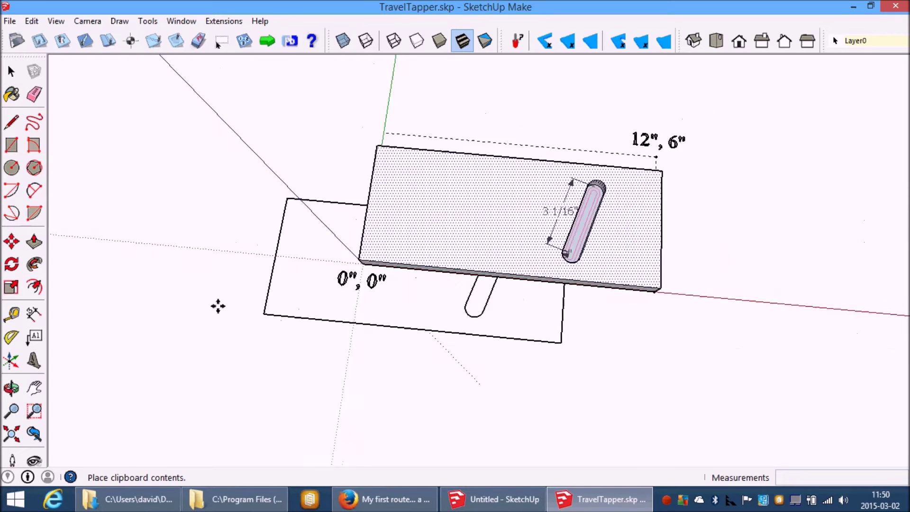
Place the pasted top-face copy beside the original TravelTapper board.
scroll(218, 305, "down", 2)
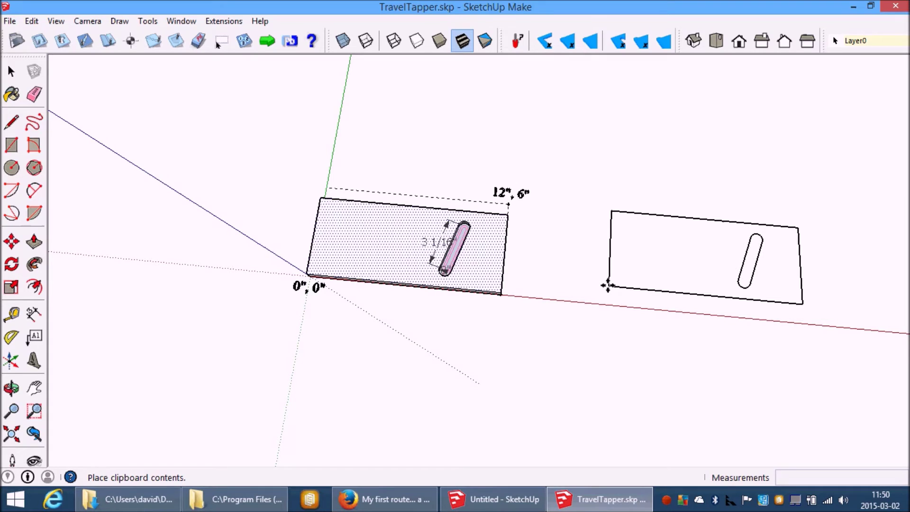
left_click(607, 286)
key("space")
Select the whole flat copy and apply Phlat Edge > Phlatten Selected Edges.
middle_click_drag(614, 326, 625, 440)
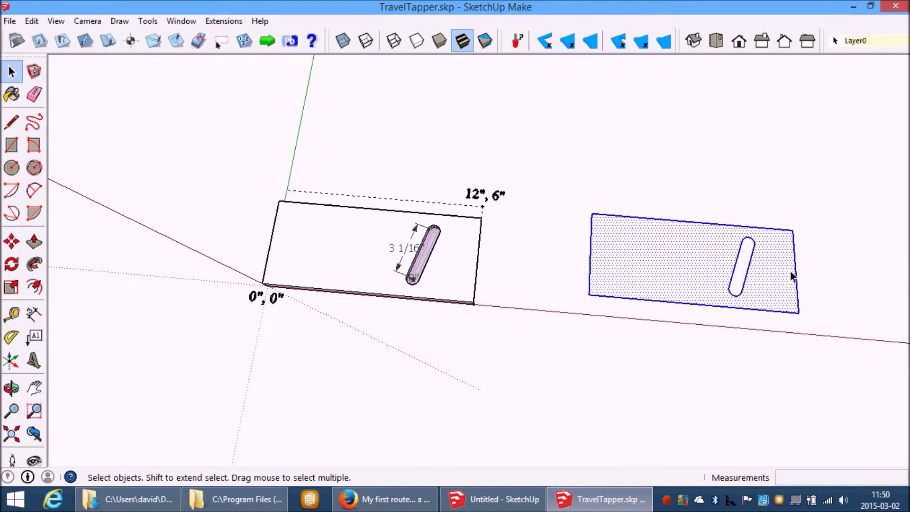
scroll(790, 272, "up", 3)
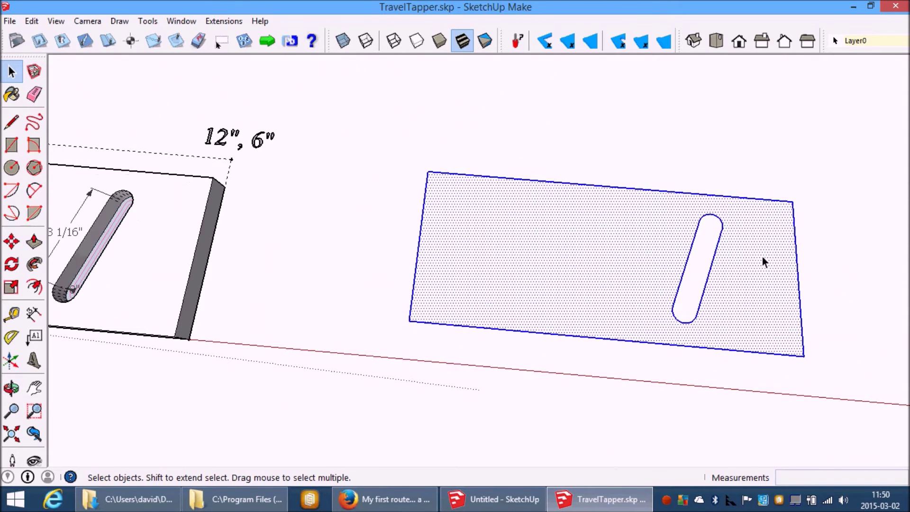
left_click_drag(380, 145, 908, 420)
right_click(752, 319)
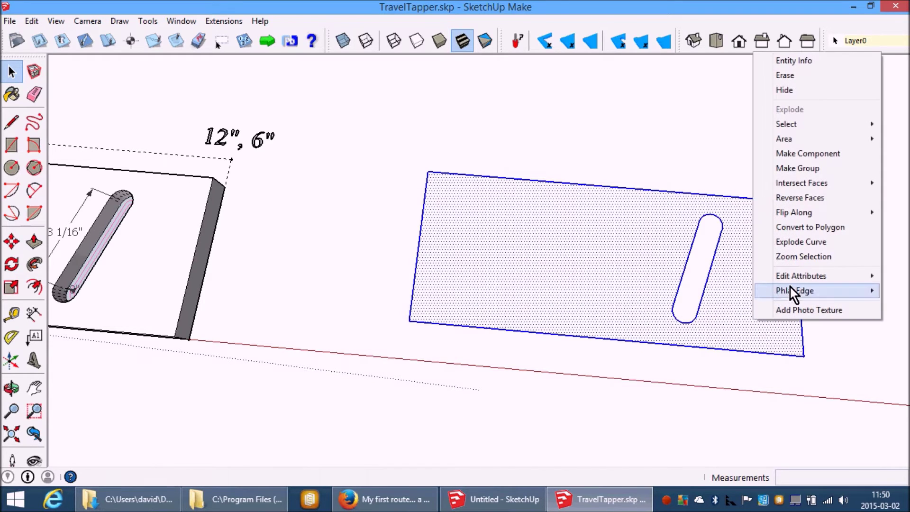
mouse_move(790, 287)
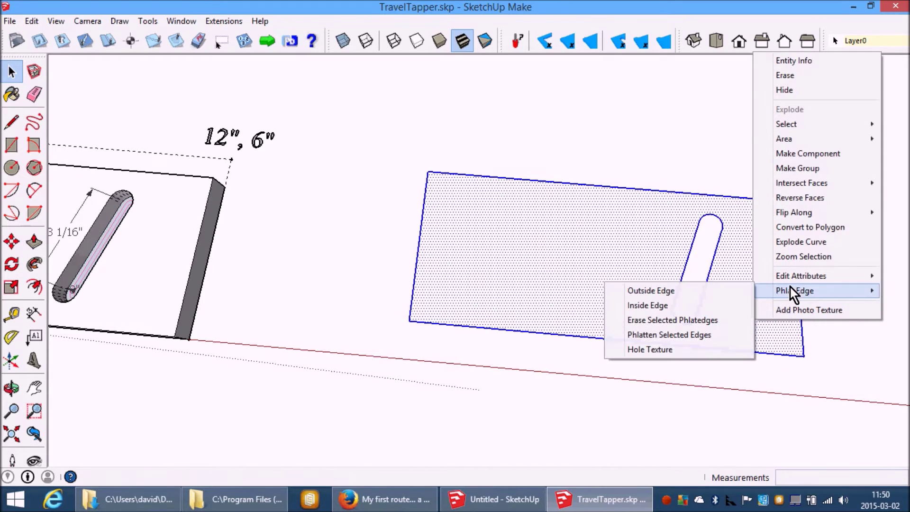
left_click(684, 334)
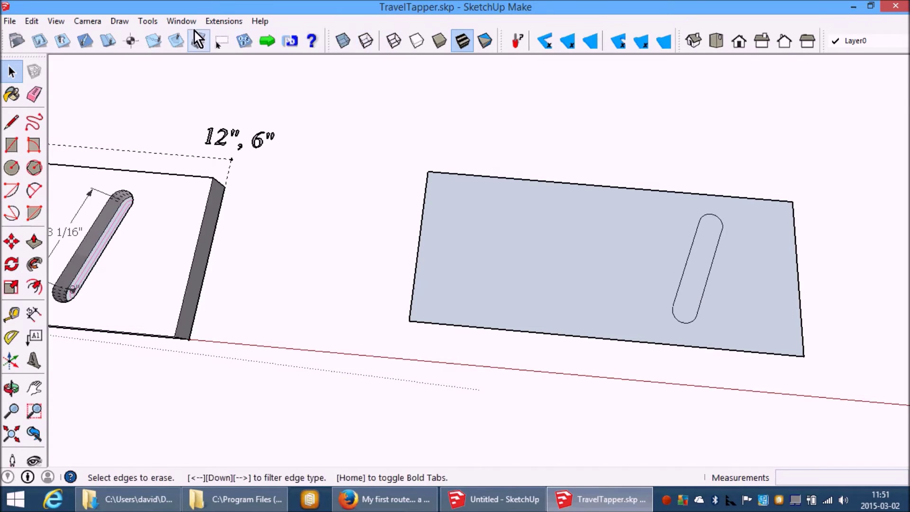
Place a PhlatScript safe area anchored at the flat panel's lower-left corner.
left_click(221, 42)
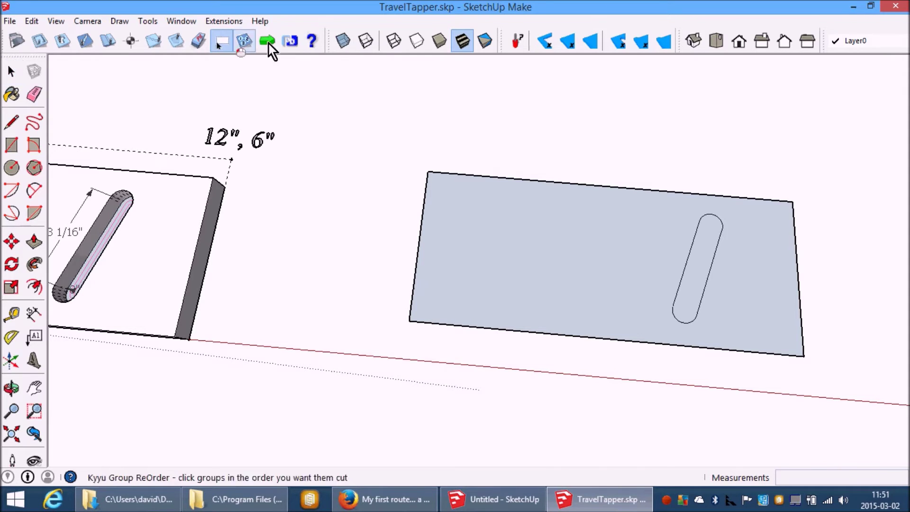
left_click(410, 321)
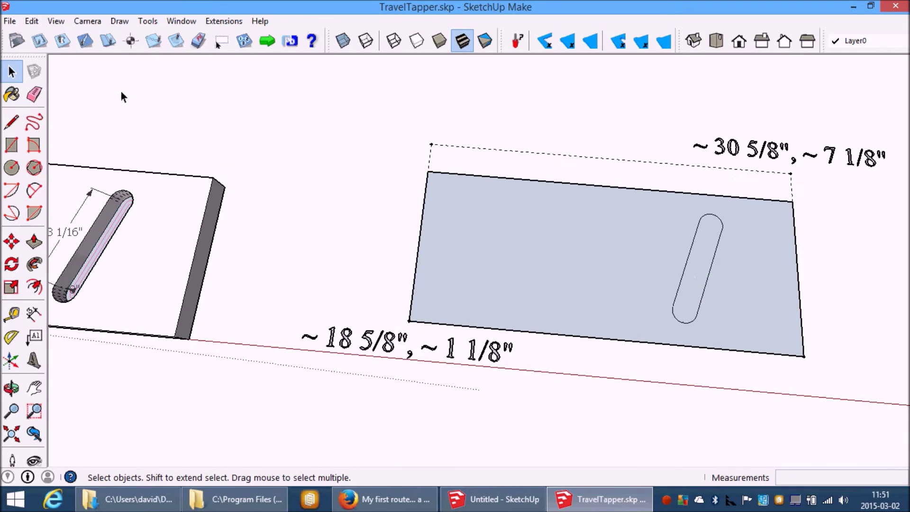
left_click(19, 40)
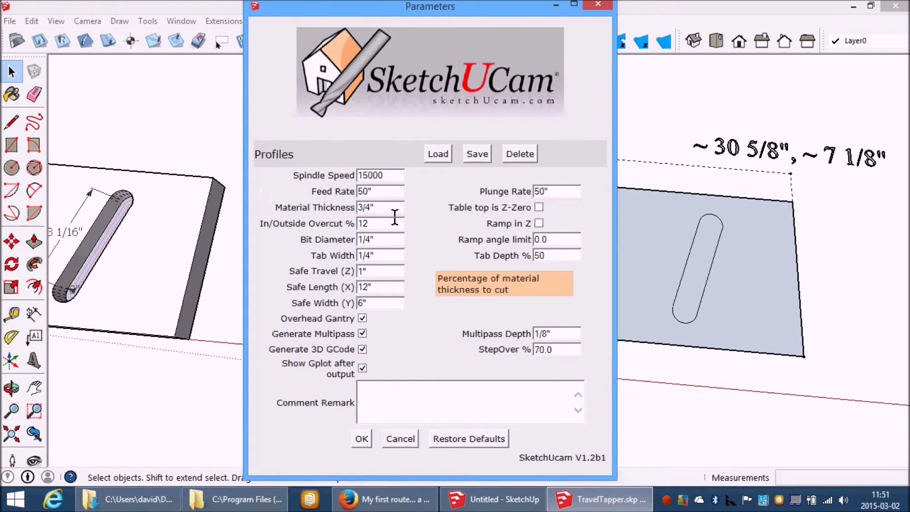
Set material thickness 1/2, overcut 100, plunge rate 25 and multipass depth 1/16, then apply.
left_click_drag(390, 207, 358, 207)
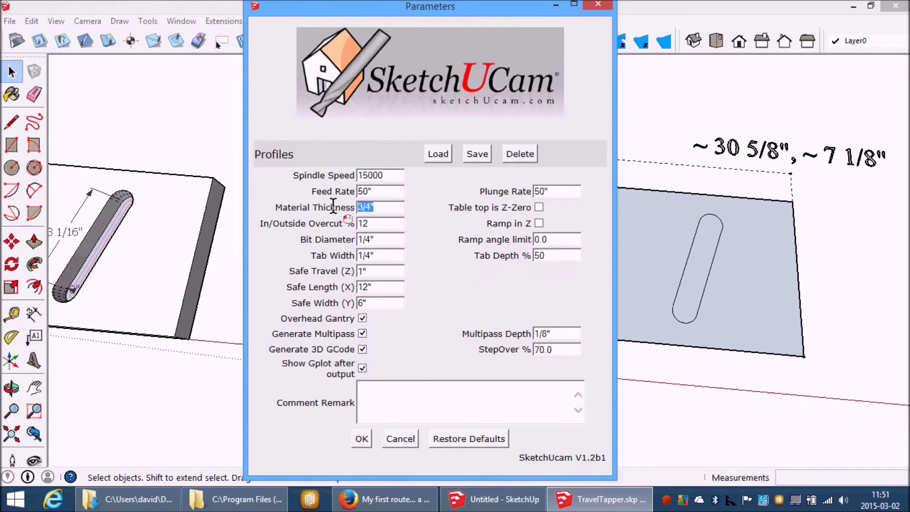
type("1/2")
key("Tab")
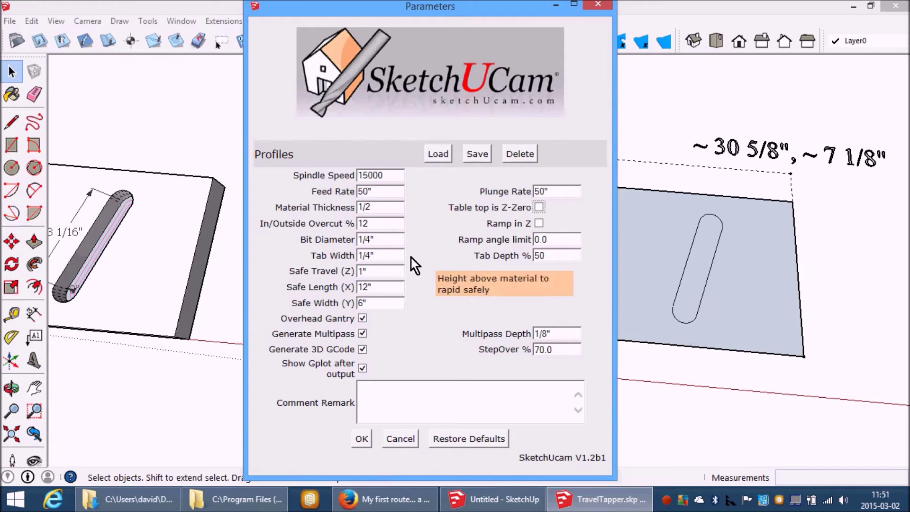
key("BackSpace")
key("BackSpace")
type("100")
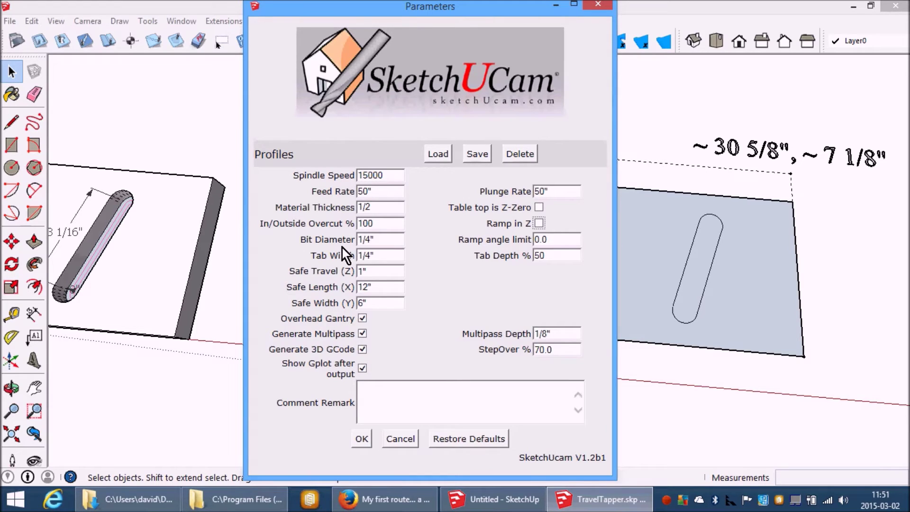
left_click_drag(555, 191, 510, 190)
type("25")
key("Tab")
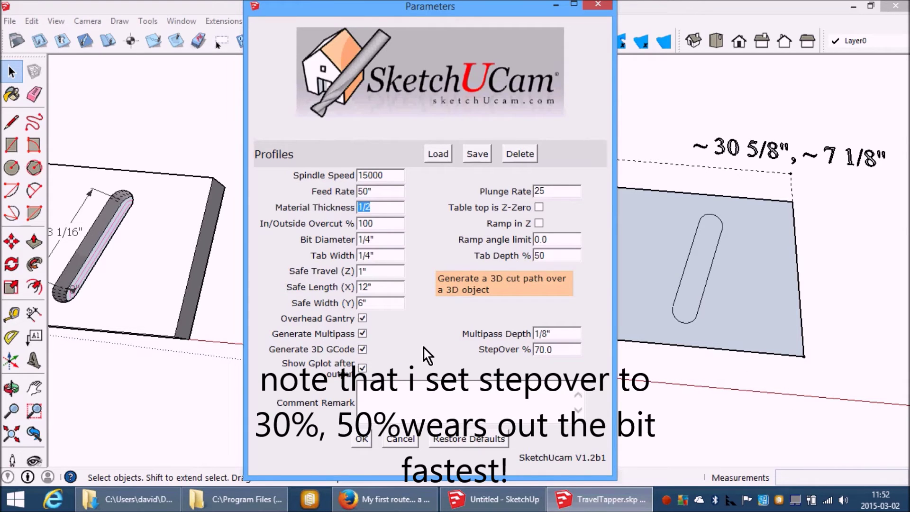
left_click(558, 335)
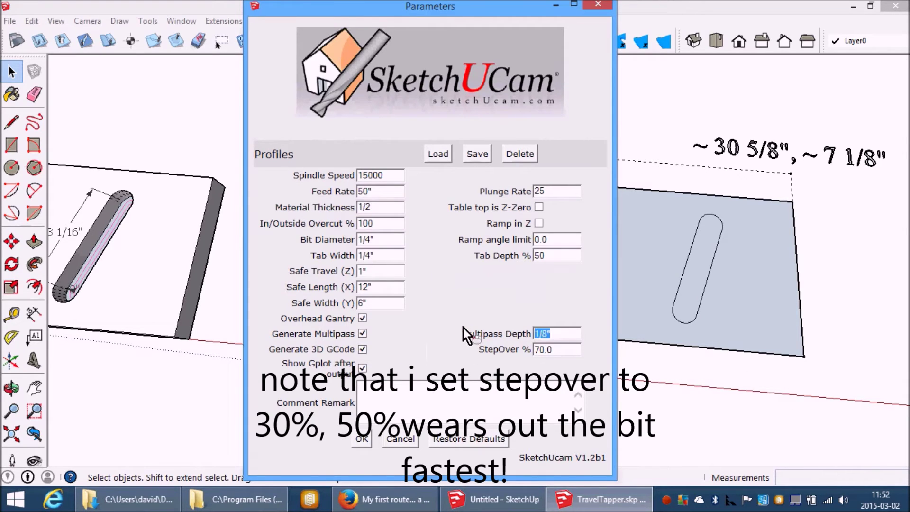
type("1/16")
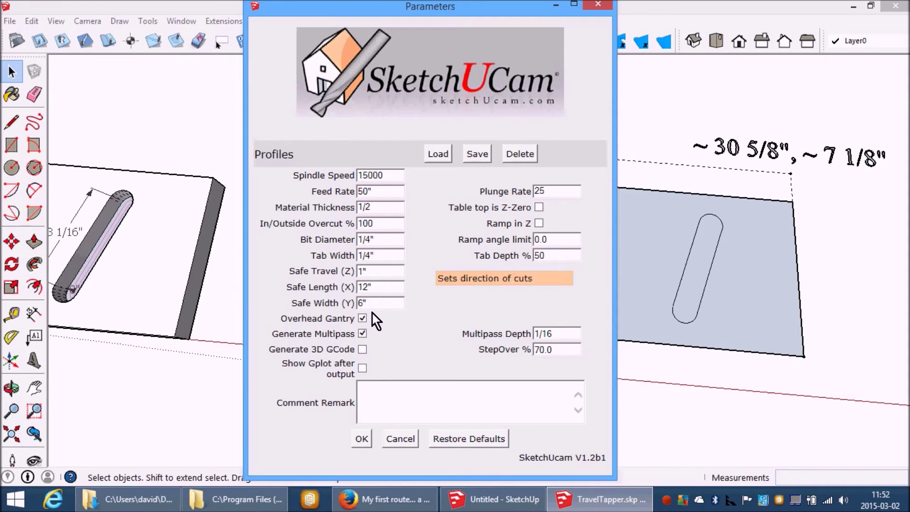
left_click(363, 441)
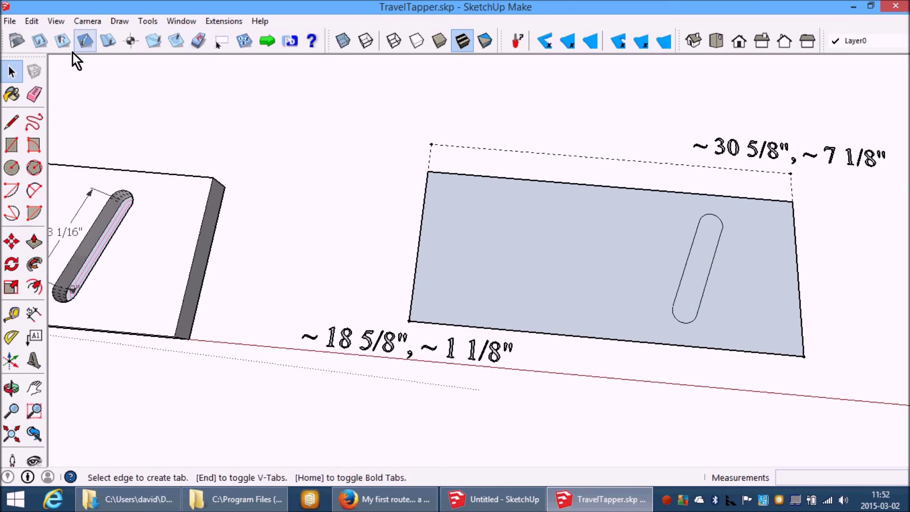
Add a 100%-depth zigzag pocket toolpath inside the flat panel's slot.
left_click(178, 43)
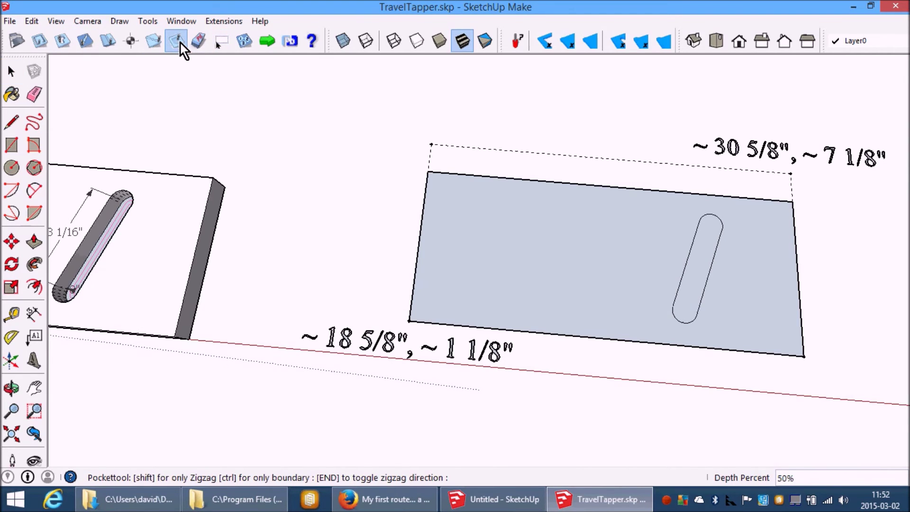
key("Up")
key("Up")
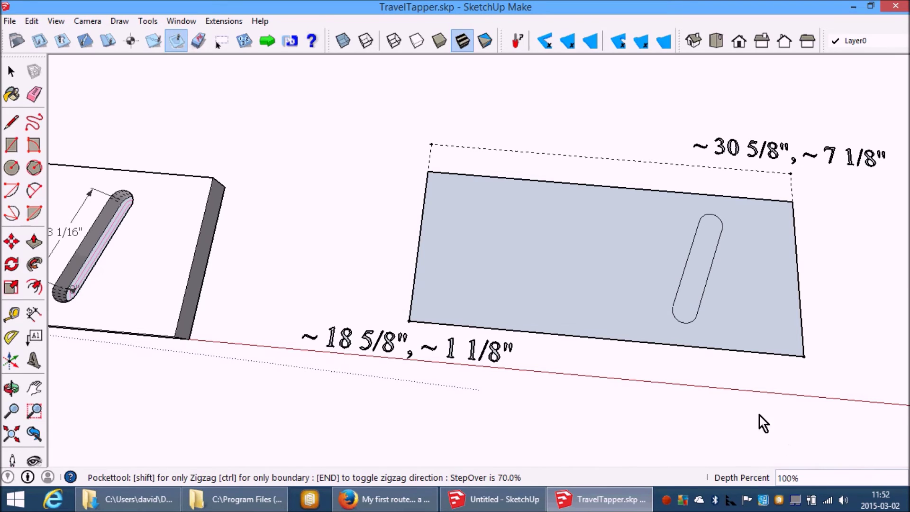
left_click(694, 276)
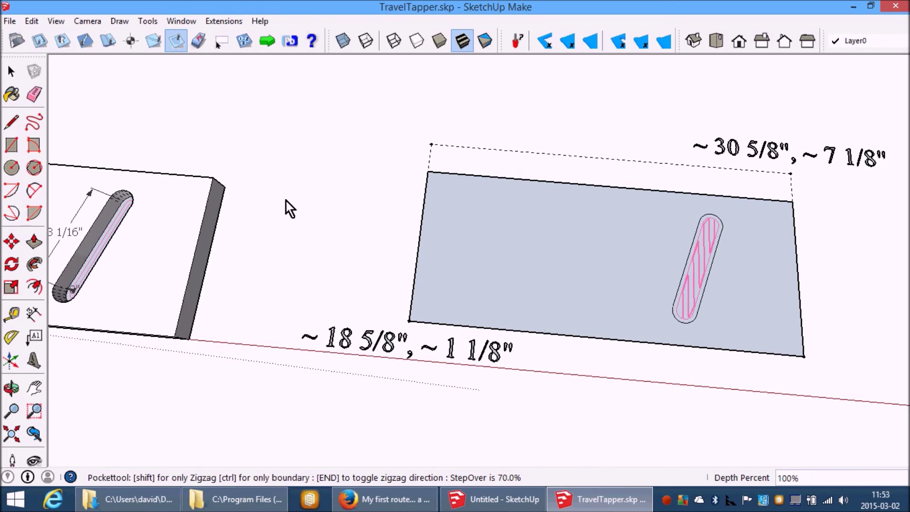
left_click(10, 75)
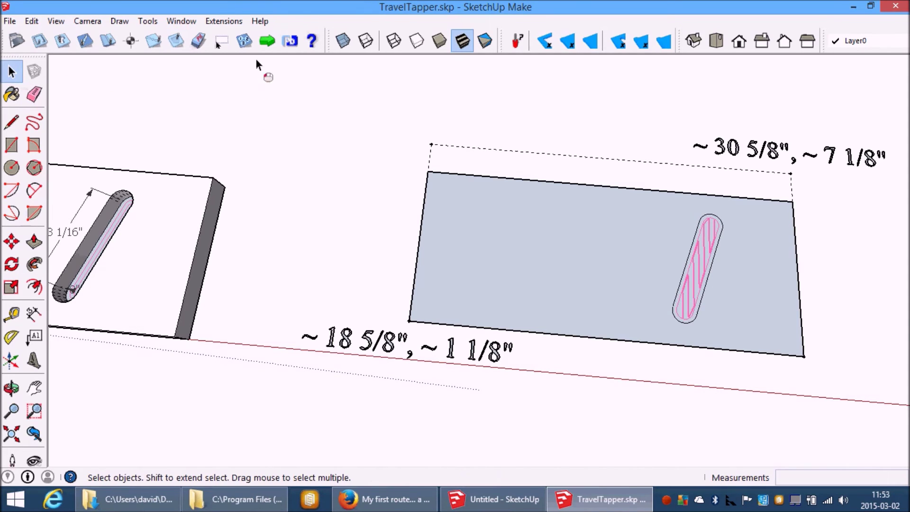
Save the G-code as TravelTapper2.cnc in Documents and preview it via Extensions > Phlat GCode.
left_click(267, 42)
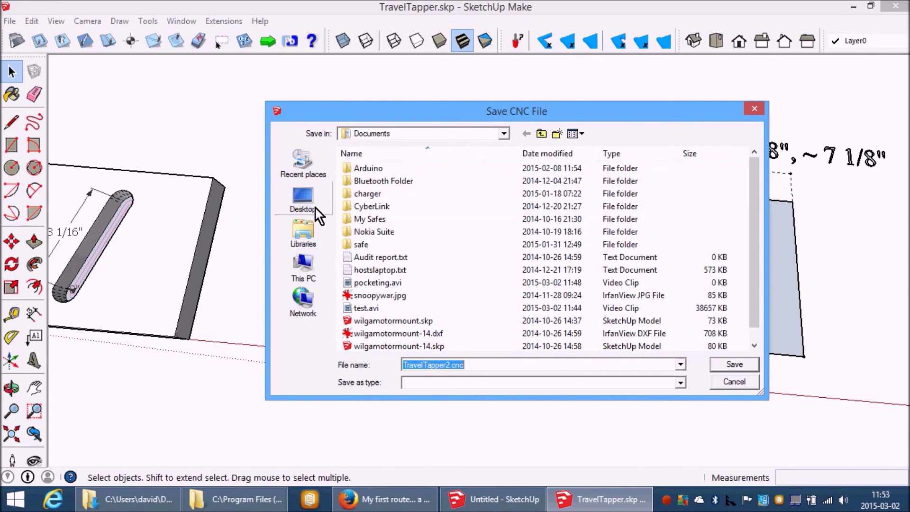
left_click(734, 364)
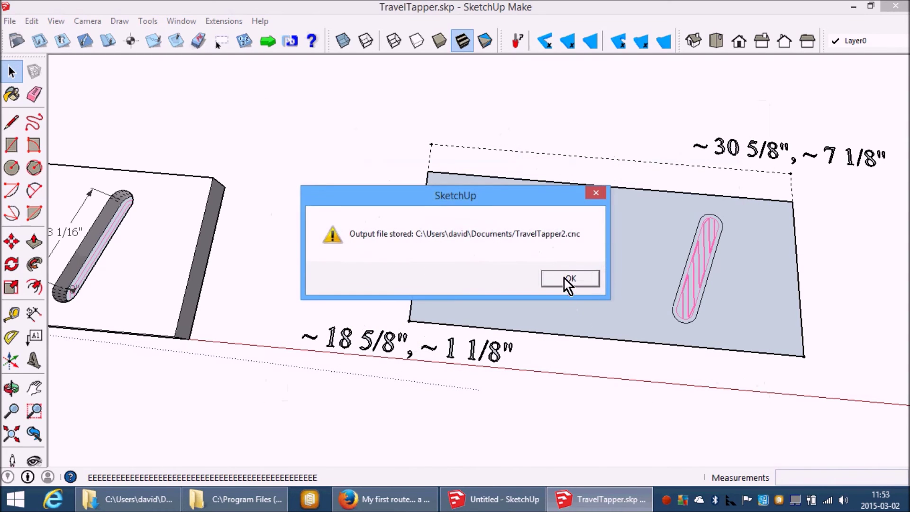
left_click(564, 278)
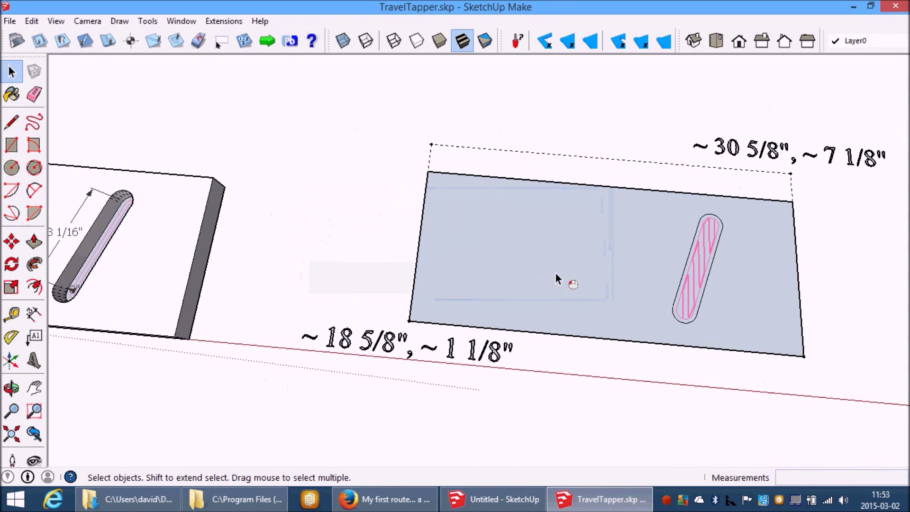
left_click(223, 21)
left_click(229, 55)
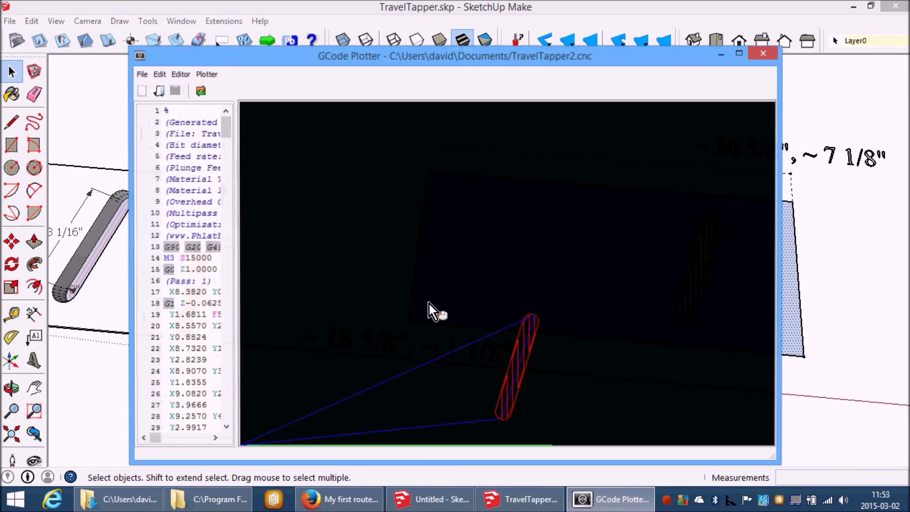
Tilt the TravelTapper2.cnc plot into 3D, widen the code pane and scroll to the final M30 line.
left_click_drag(425, 319, 585, 204)
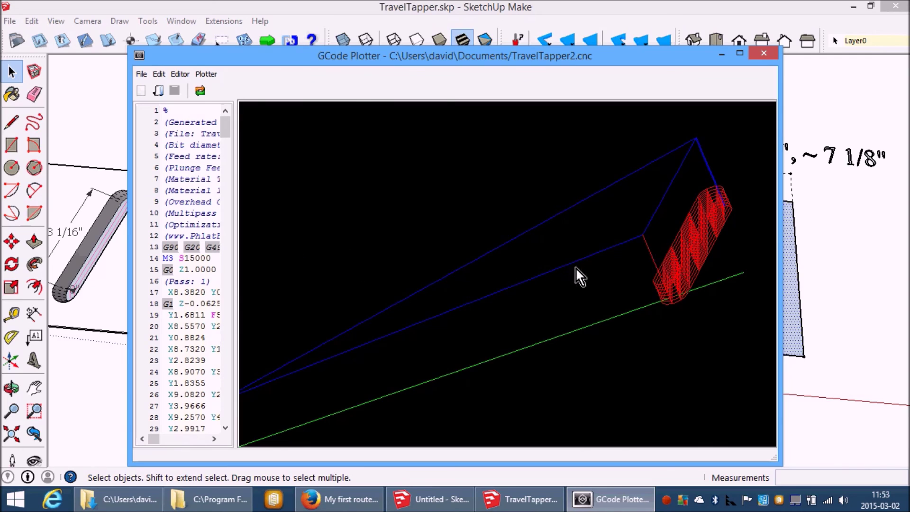
left_click_drag(236, 276, 583, 310)
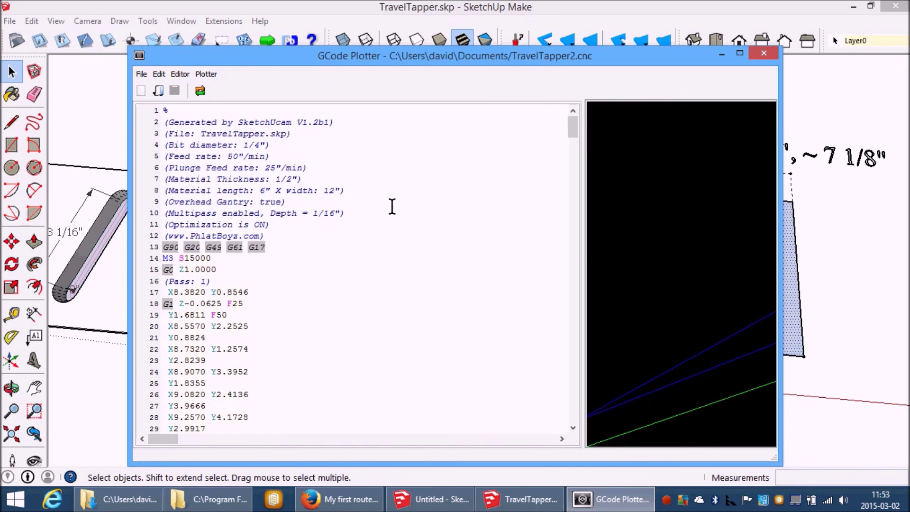
left_click(558, 130)
left_click_drag(574, 126, 559, 420)
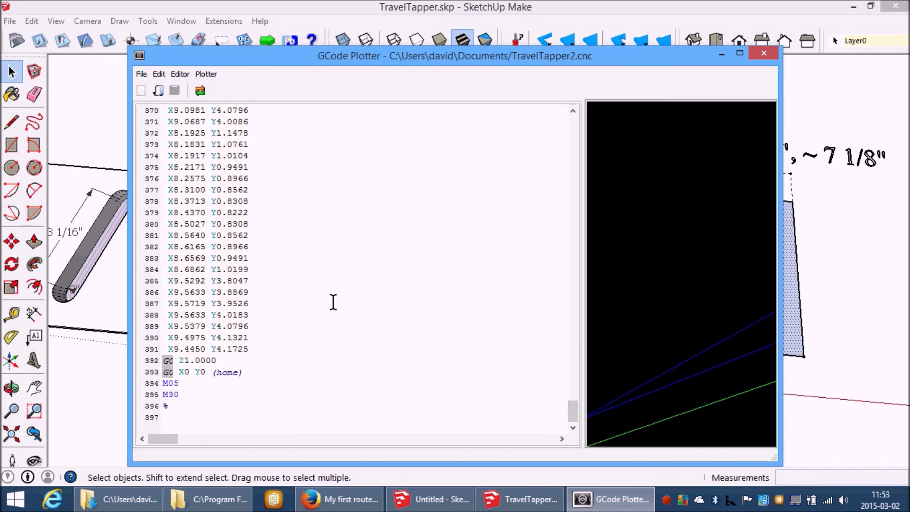